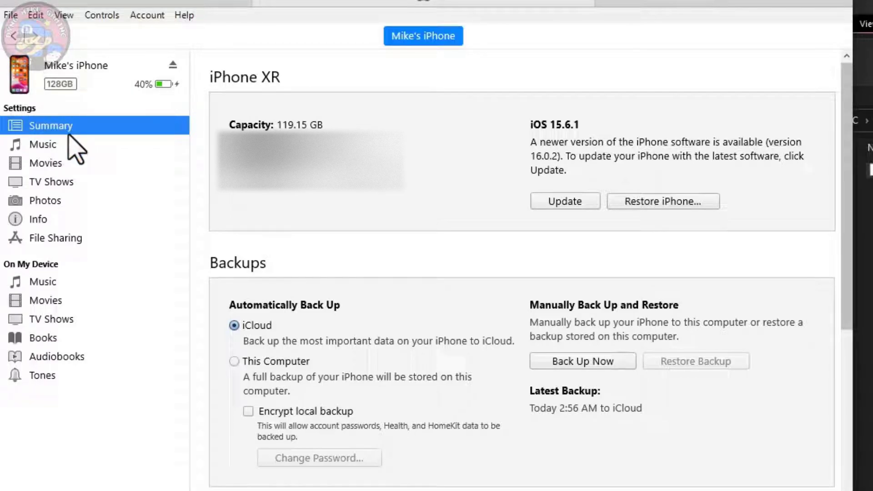
- List Delta's shared documents under File Sharing, checking its Cores and Database folders
click(54, 239)
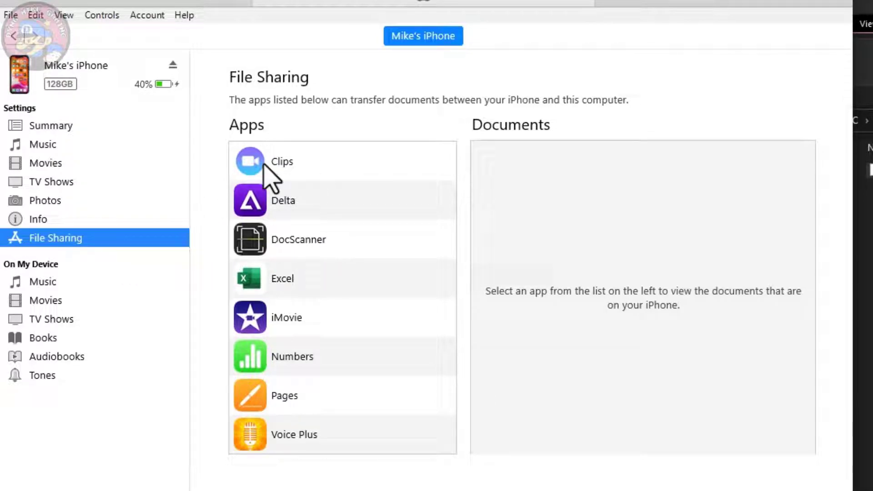
click(272, 205)
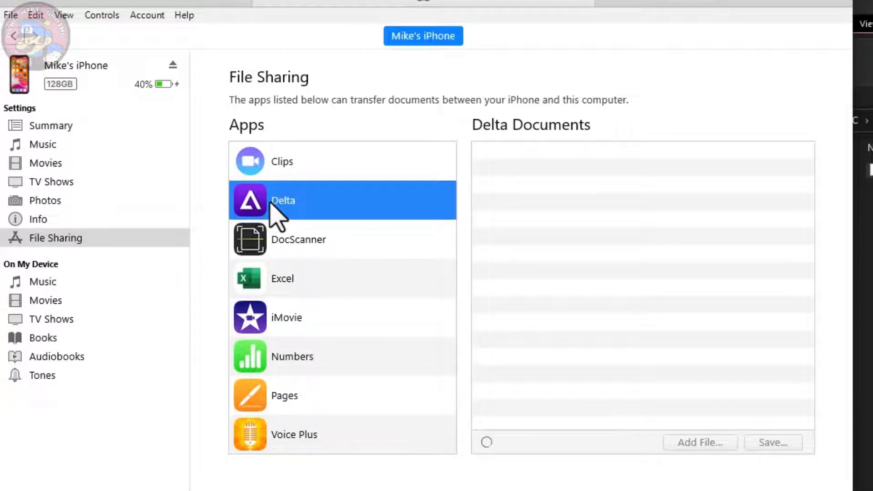
click(566, 155)
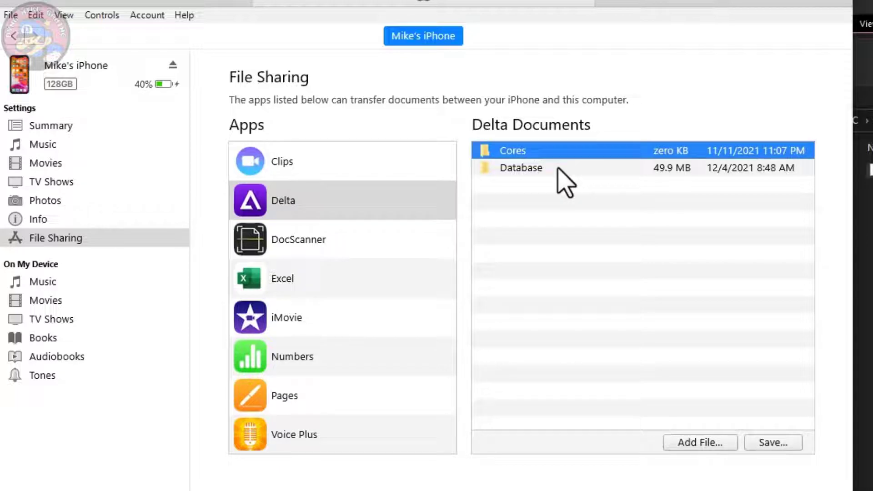
click(560, 171)
click(532, 203)
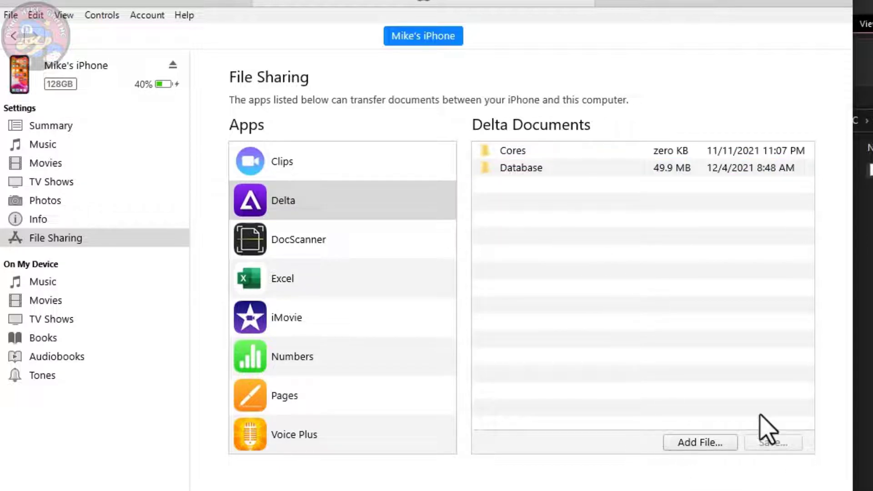
- Add Super Mario 64 (USA).zip from Downloads to Delta's shared documents
click(685, 447)
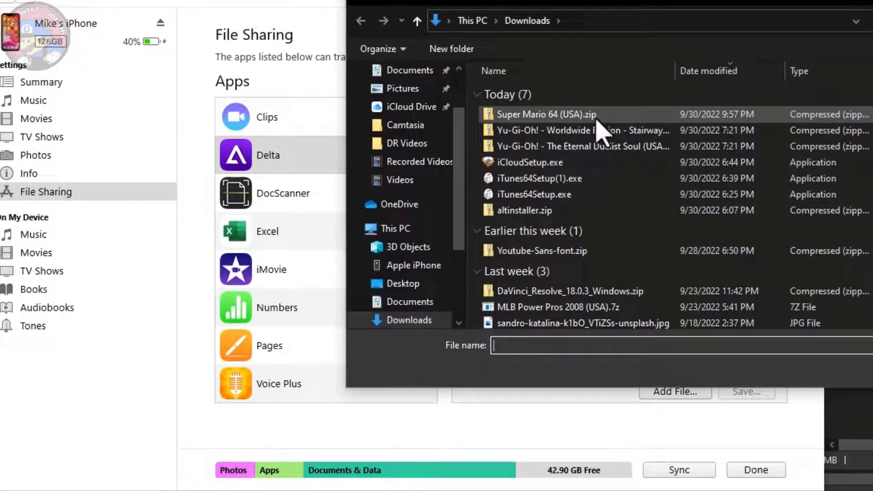
double_click(595, 119)
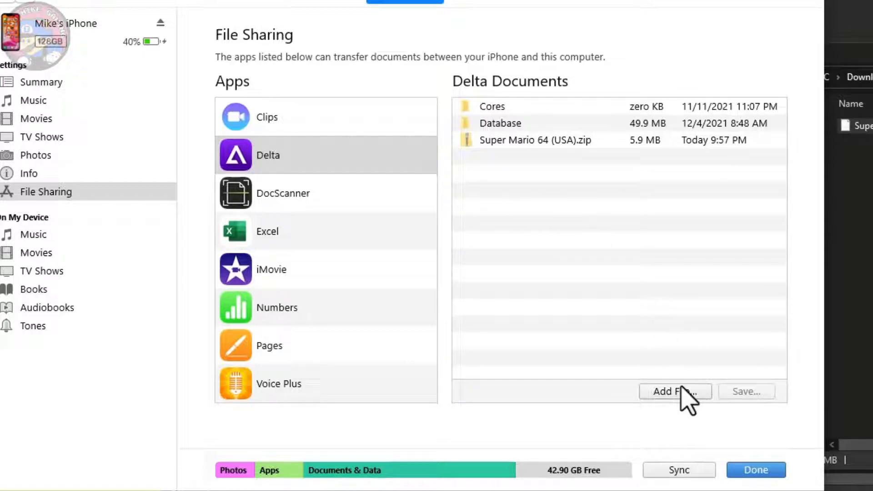
- Sync the ROM to the iPhone and return to the Music library
click(695, 473)
click(756, 471)
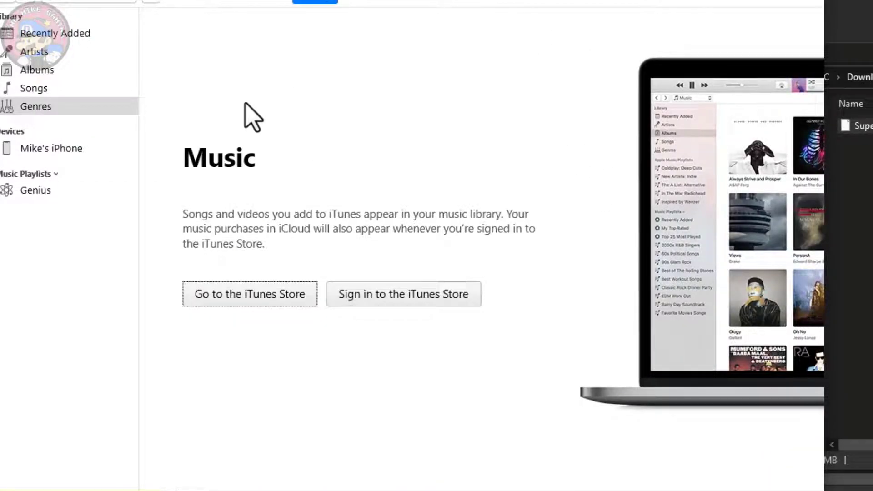